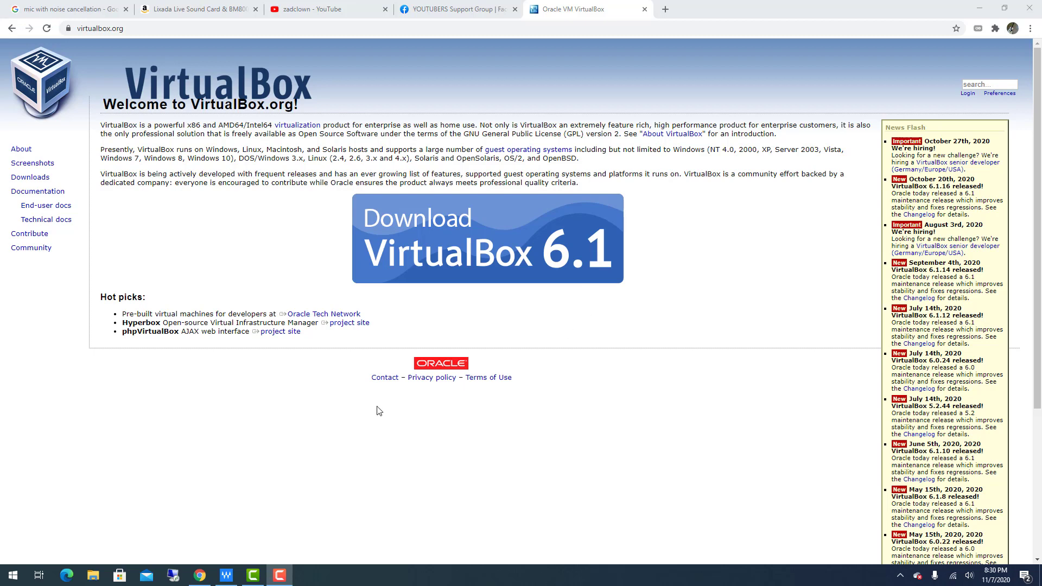
- Minimize the browser and launch the VirtualBox-6.1.16-140961-Win installer from the Downloads folder
click(980, 9)
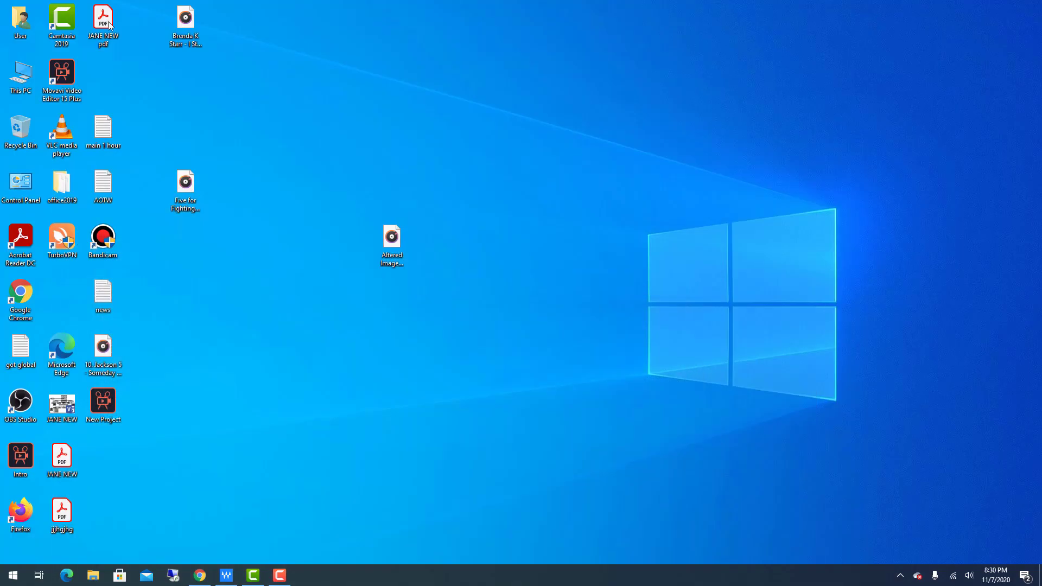
double_click(16, 24)
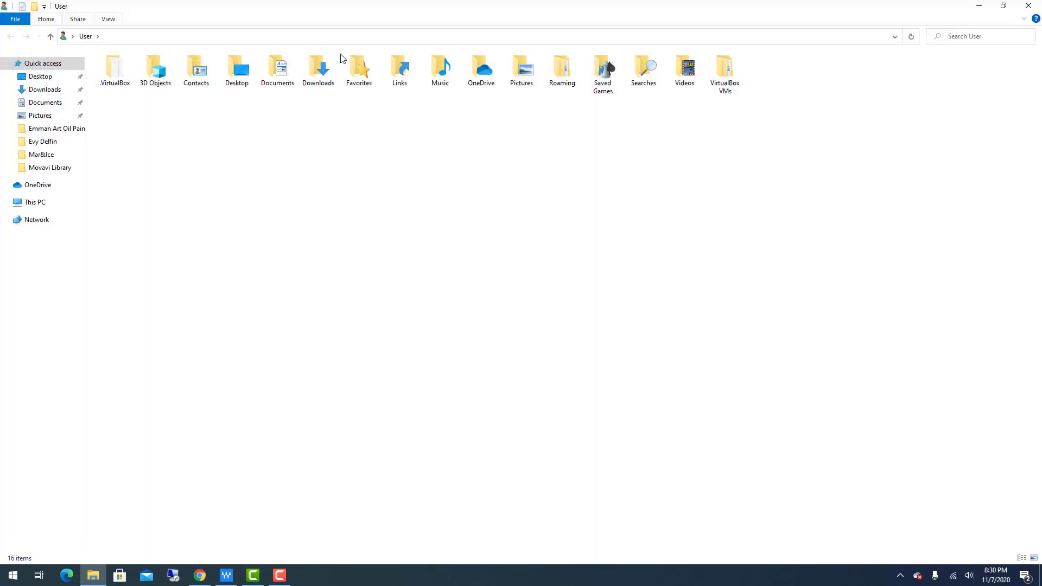
double_click(317, 72)
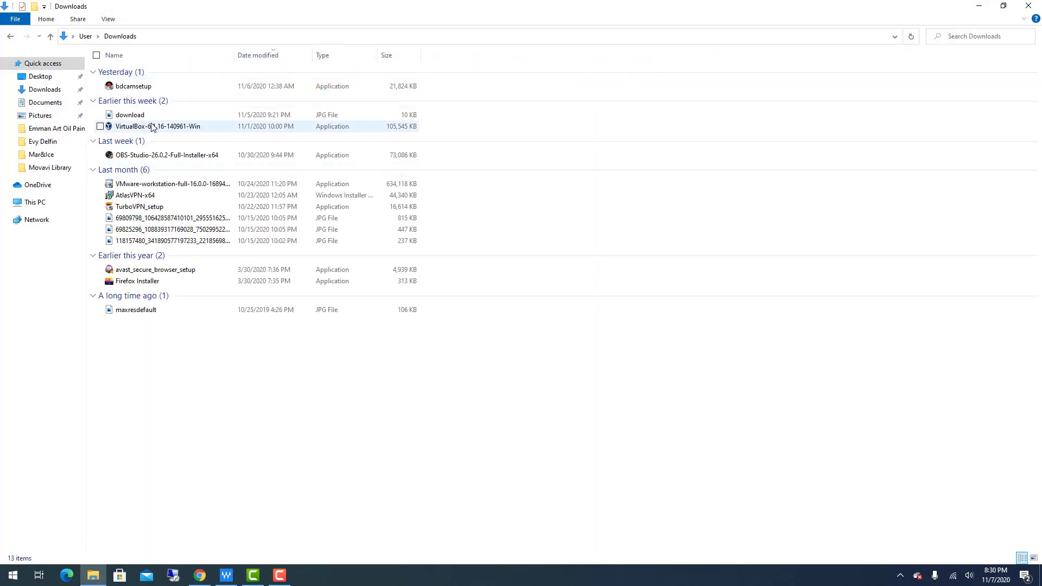
double_click(154, 128)
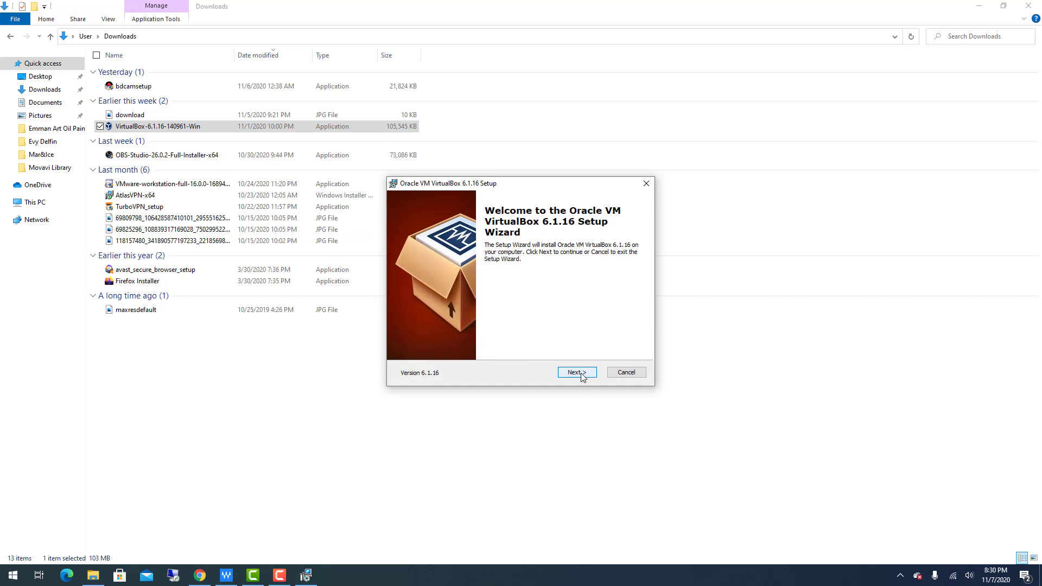
- Keep the default features and install location, and turn off start menu entries, the Quick Launch shortcut and file associations
click(581, 374)
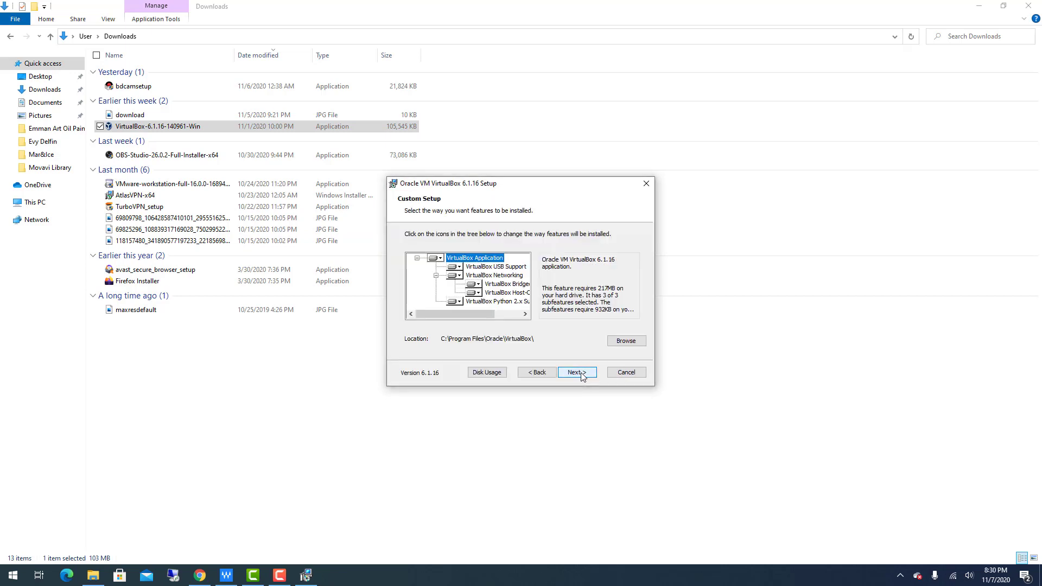
click(576, 372)
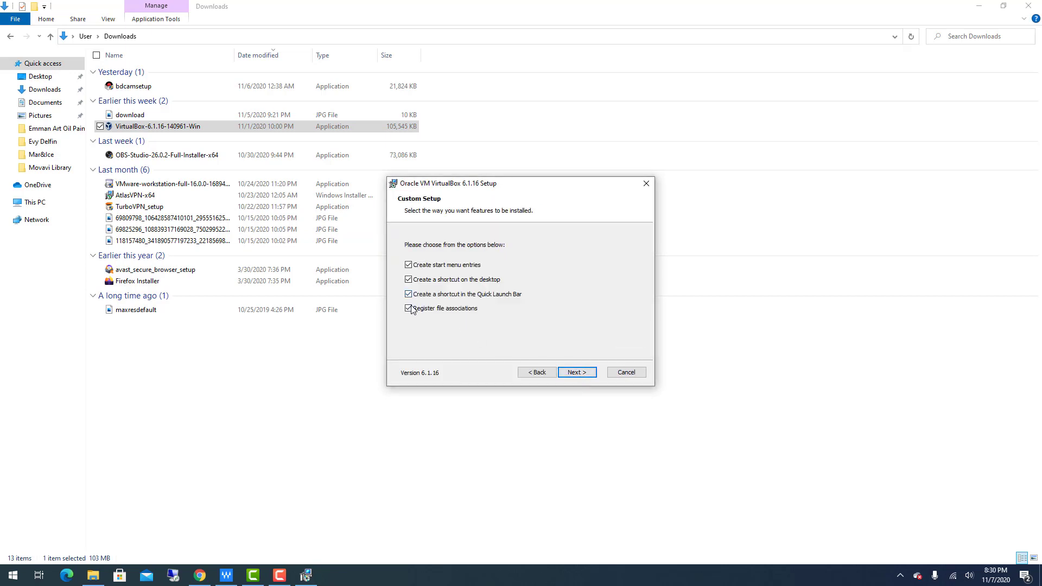
click(409, 308)
click(411, 294)
click(409, 266)
click(579, 374)
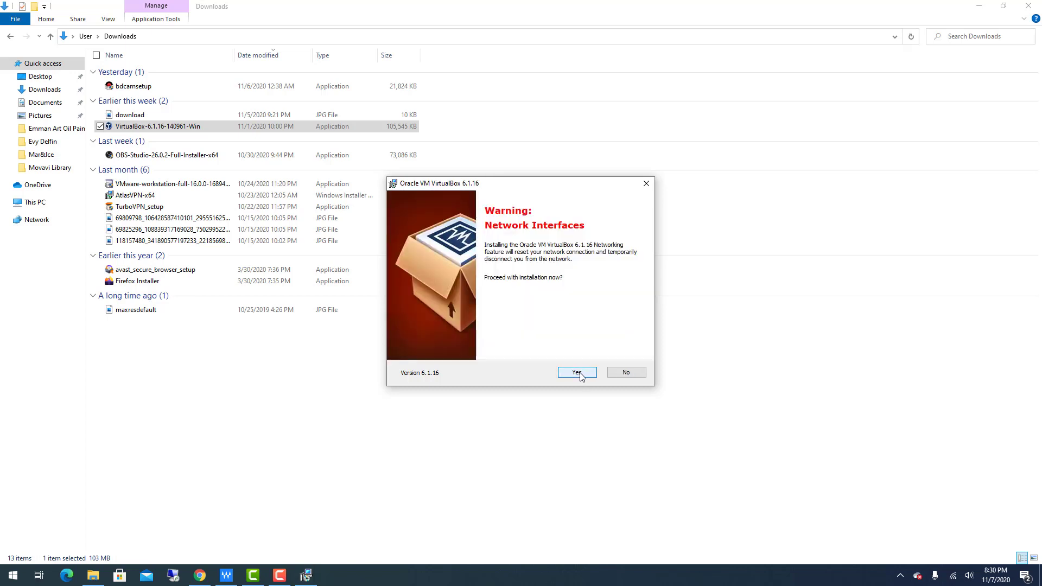
- Accept the network interfaces warning, install VirtualBox 6.1.16, and finish the setup with VirtualBox set to start
click(576, 372)
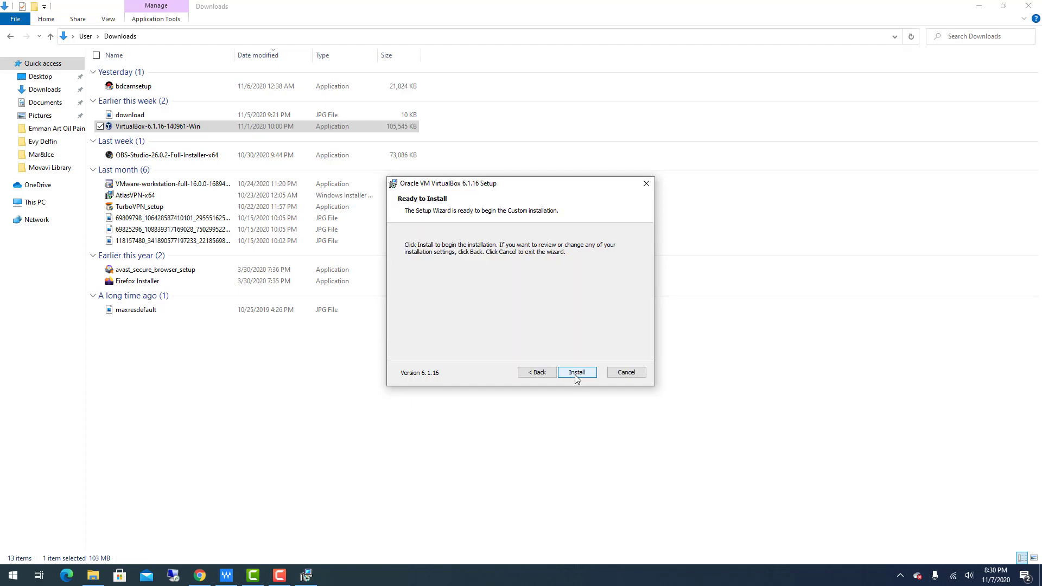
click(578, 372)
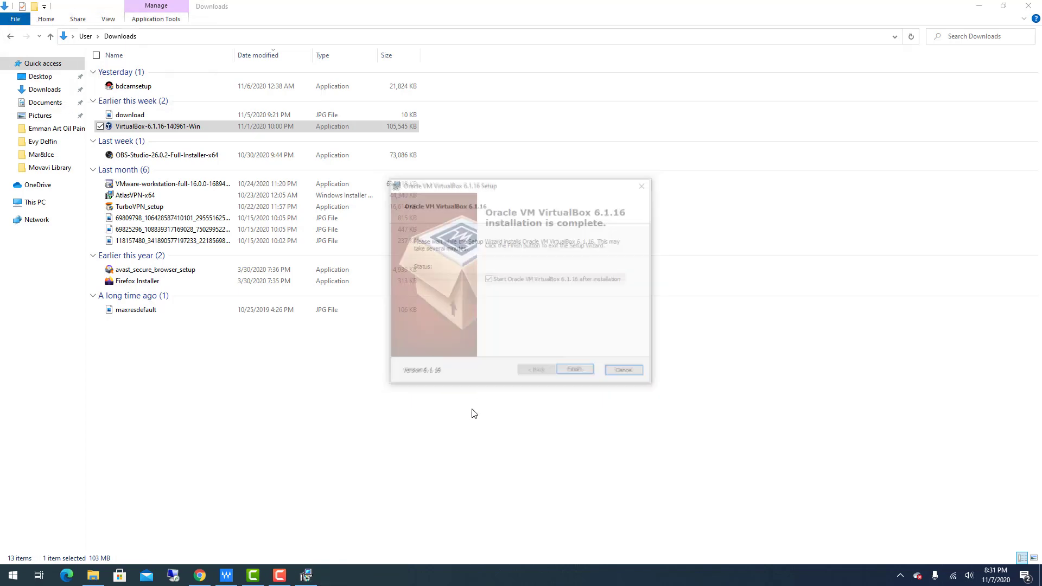
click(978, 6)
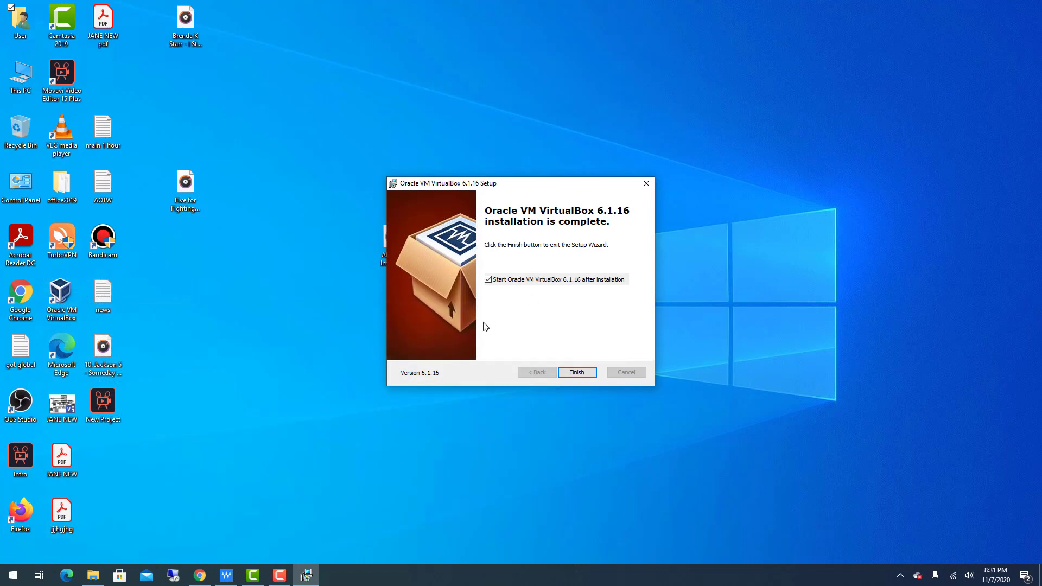
click(582, 373)
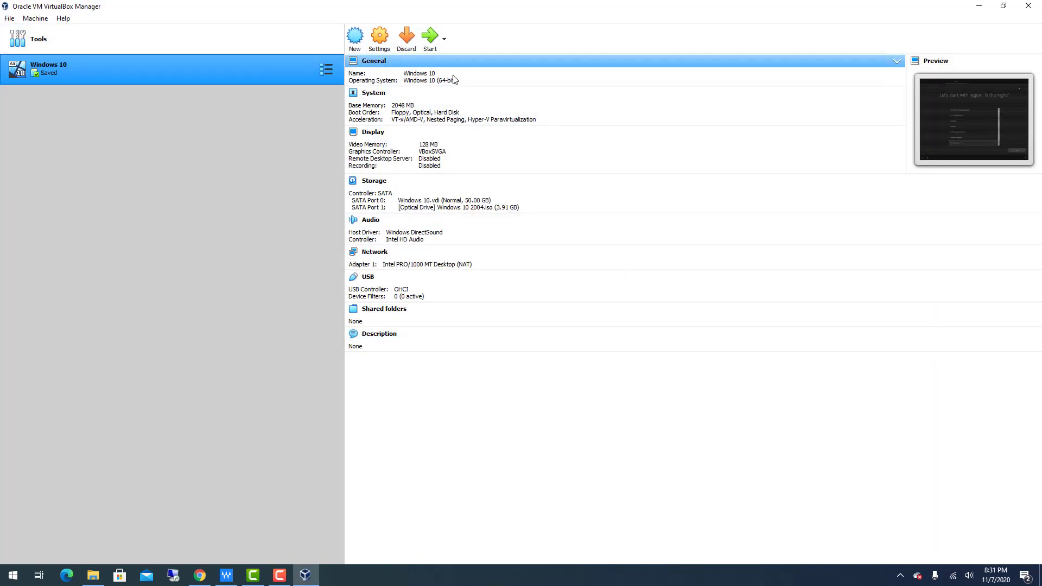
- Remove the existing Windows 10 virtual machine and delete all of its files
right_click(56, 66)
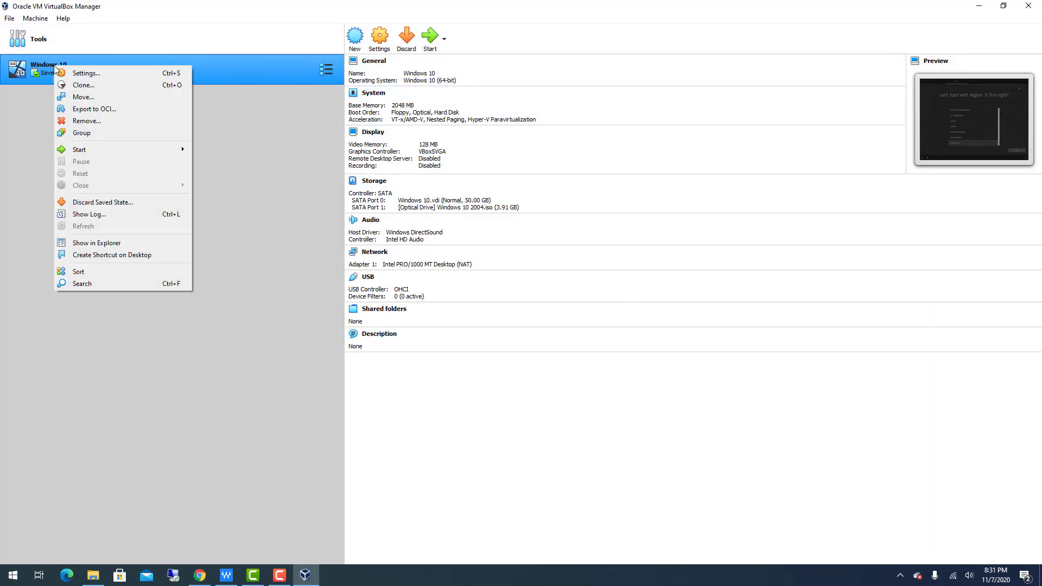
click(86, 120)
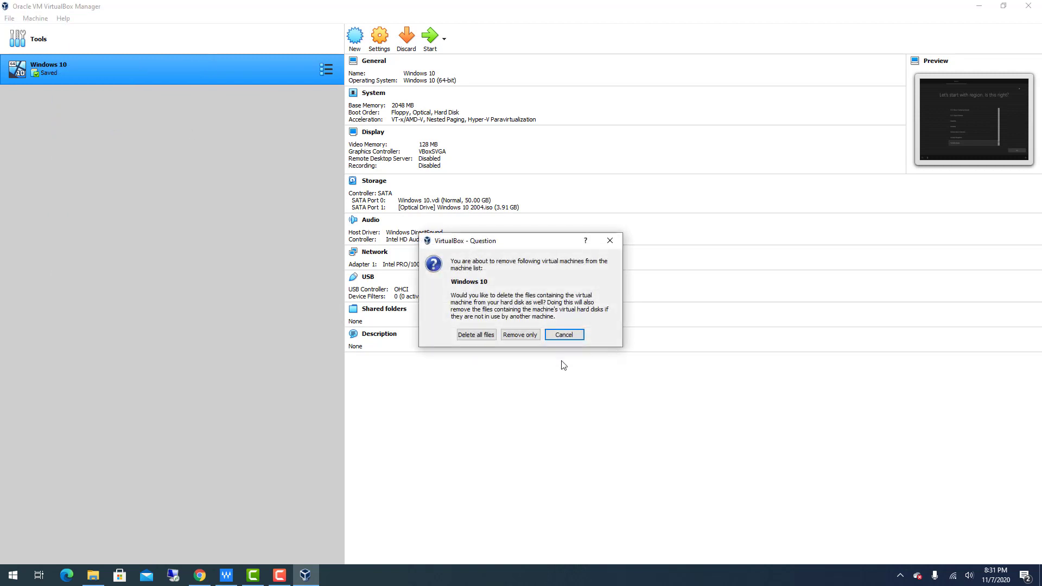
click(491, 337)
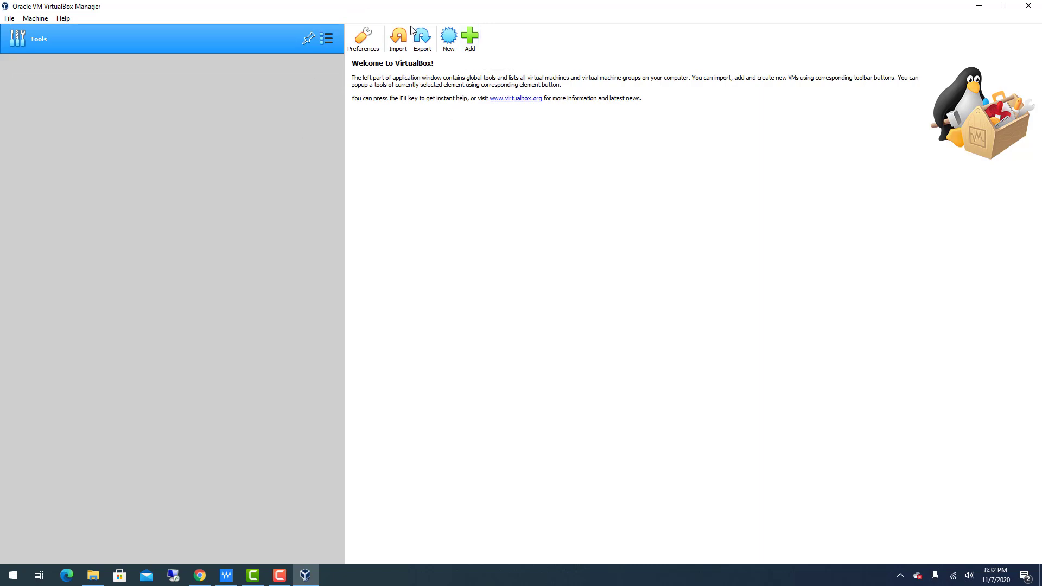
- Begin creating a new virtual machine named Windows 10 and highlight its machine folder path
click(447, 42)
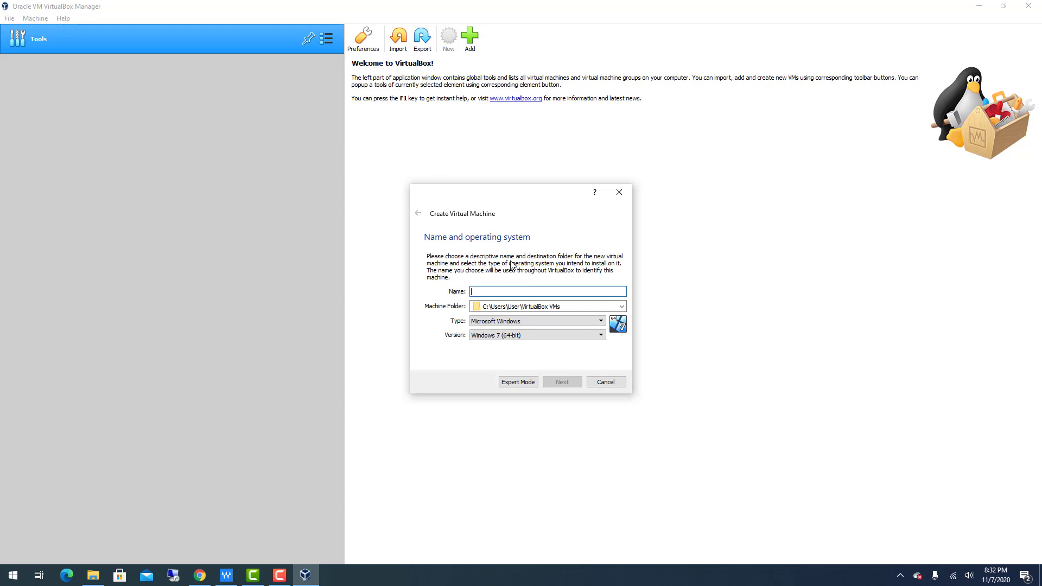
text(Windows 10)
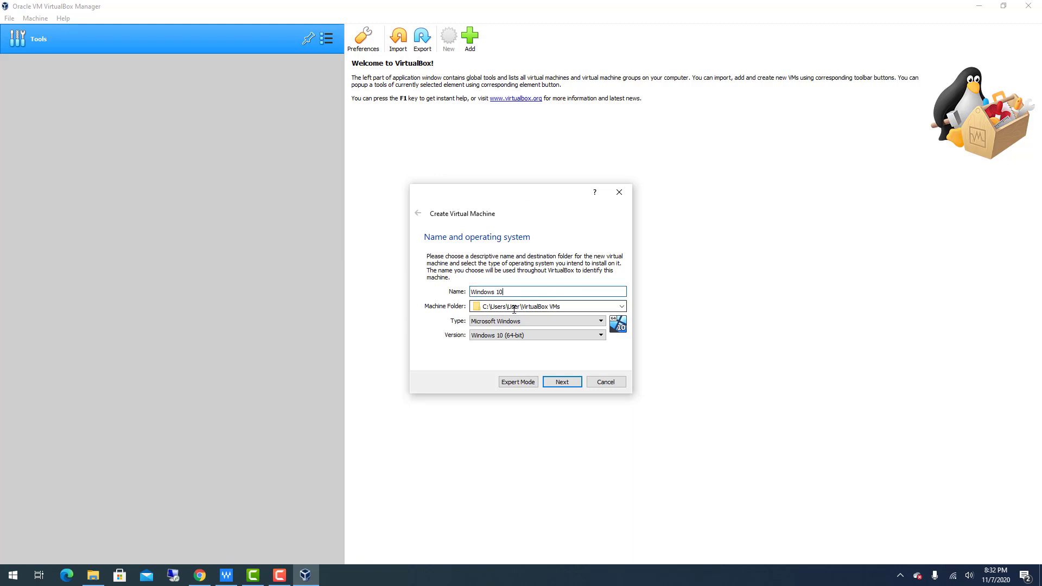
drag(498, 307, 474, 298)
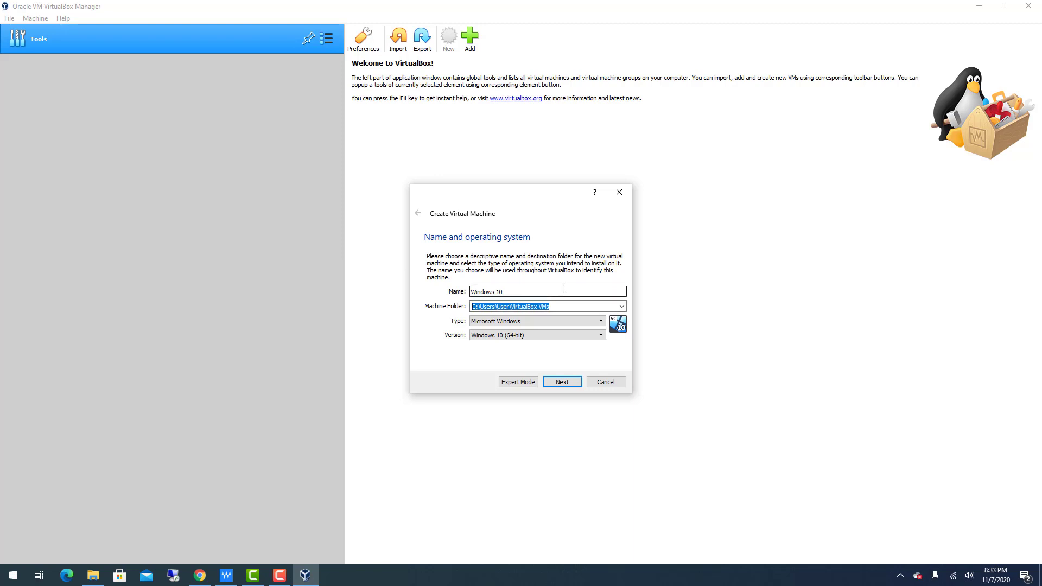
- Try 8 in place of 10 in the machine name, and clear the whole name
click(516, 291)
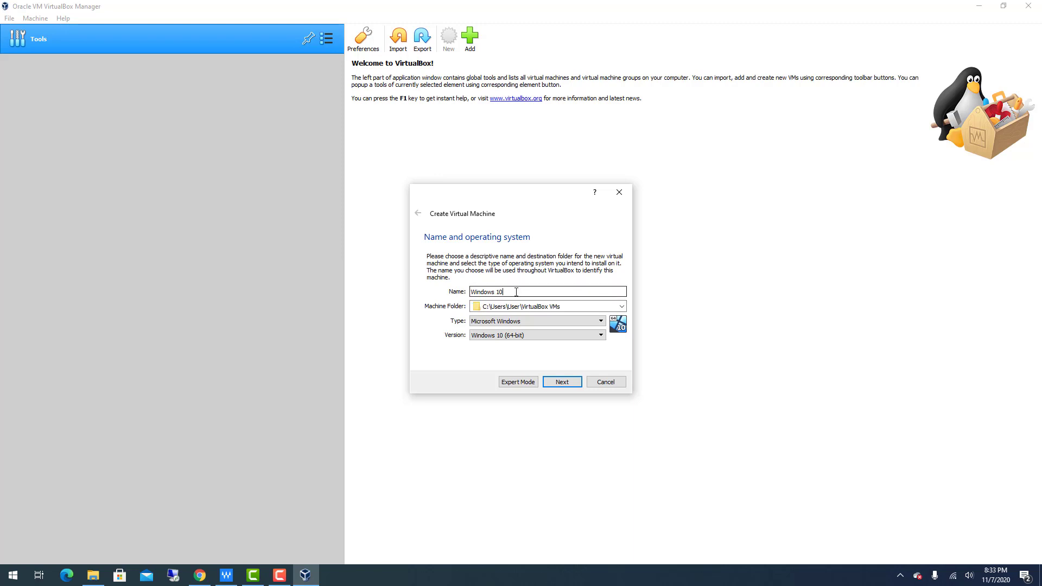
key(BackSpace)
key(BackSpace)
text(8)
key(BackSpace)
key(BackSpace)
key(BackSpace)
key(BackSpace)
key(BackSpace)
key(BackSpace)
key(BackSpace)
key(BackSpace)
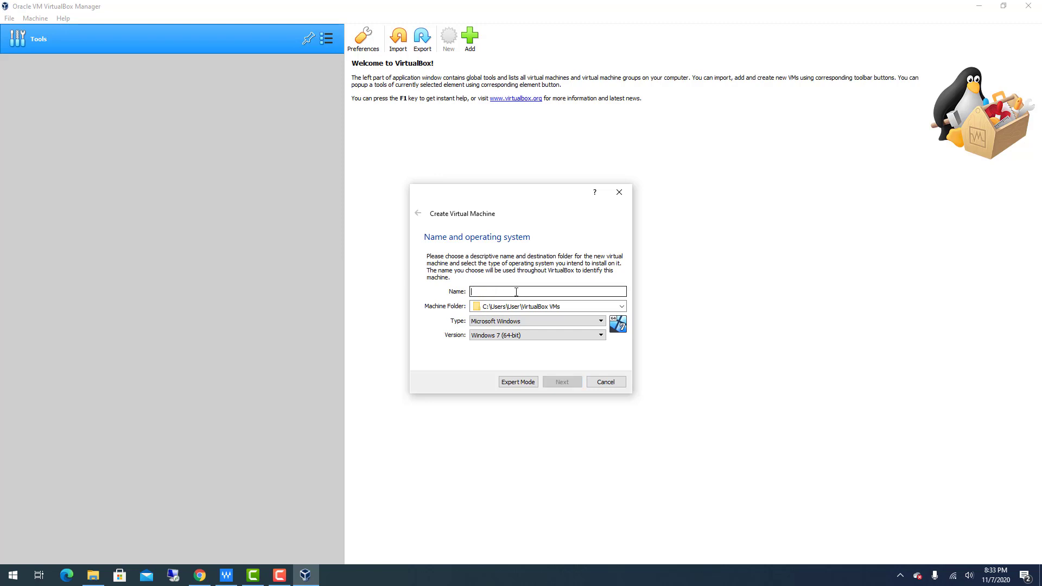
- Try linux and mac as machine names to see which operating system type each selects
text(linux)
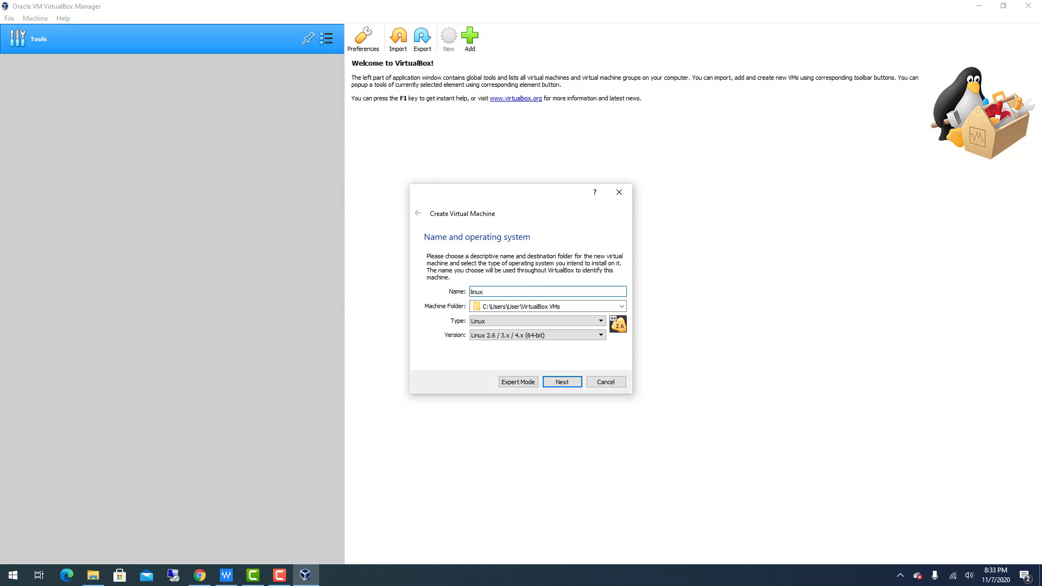
key(BackSpace)
key(BackSpace)
key(BackSpace)
key(BackSpace)
key(BackSpace)
text(mac)
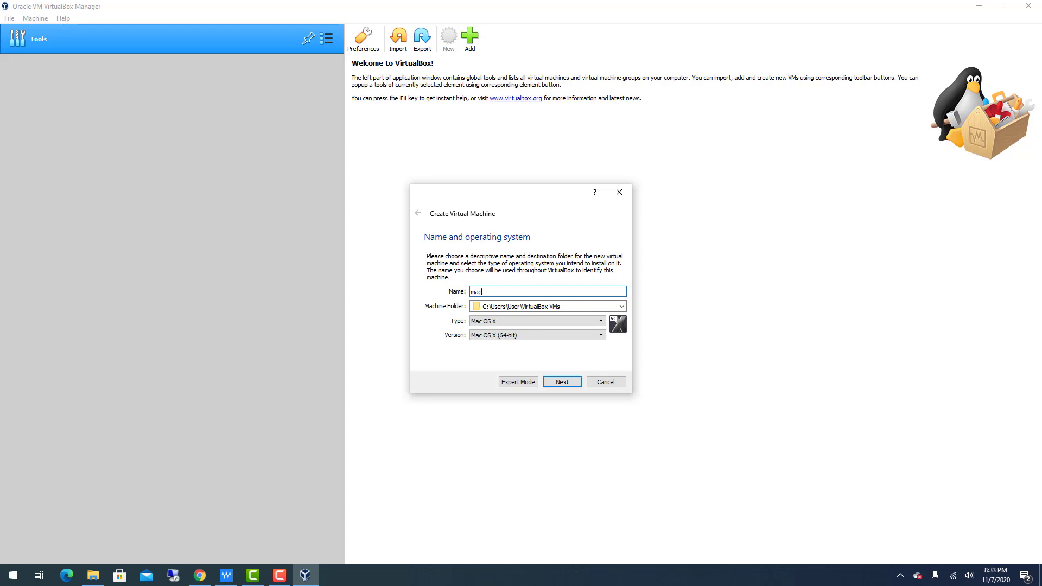
- Name the virtual machine Windows 10 and accept the recommended memory size of 2048 MB
key(BackSpace)
key(BackSpace)
text(Windo)
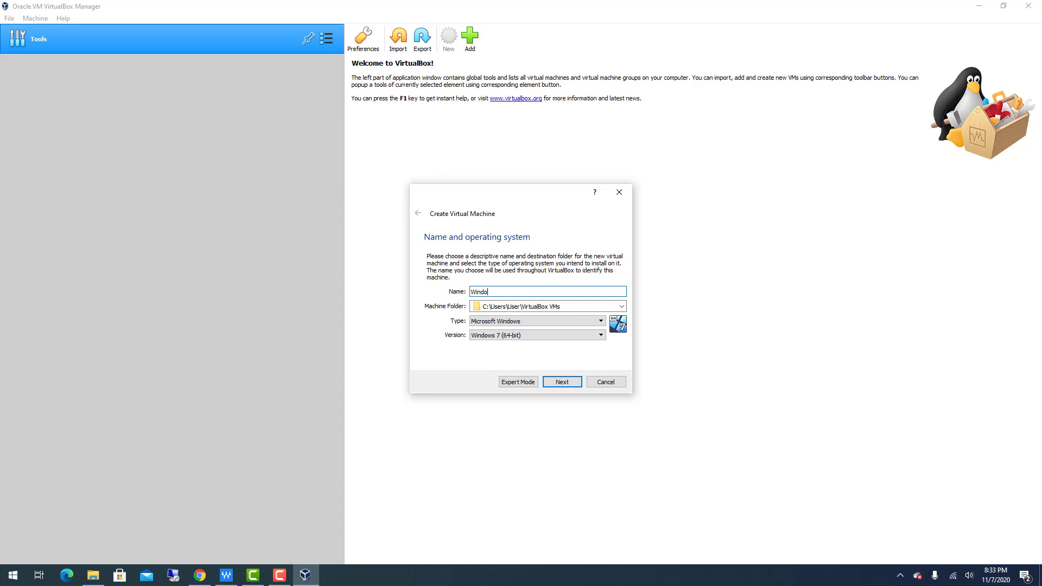
text(ws 10)
click(562, 382)
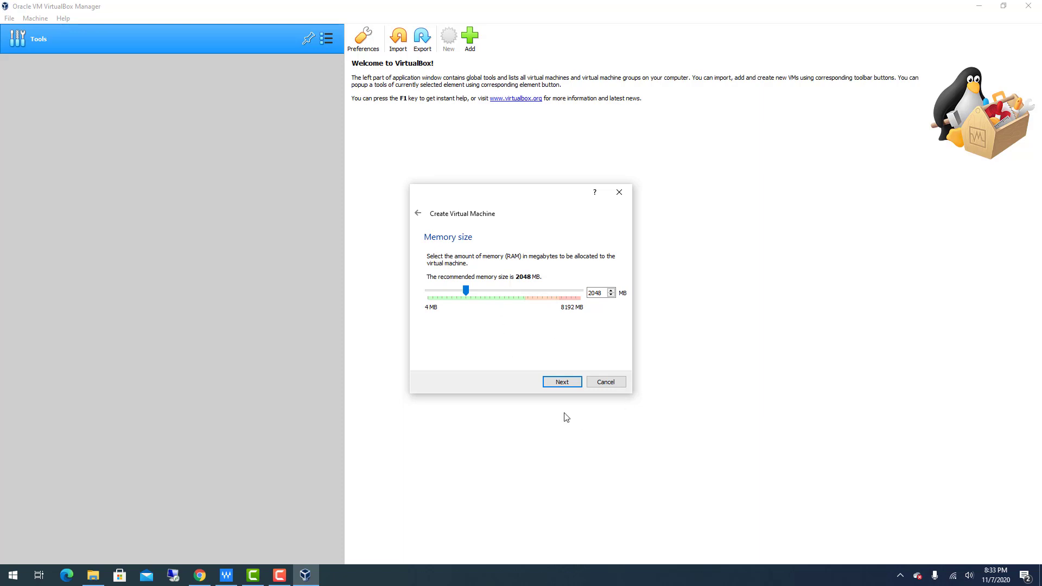
click(562, 382)
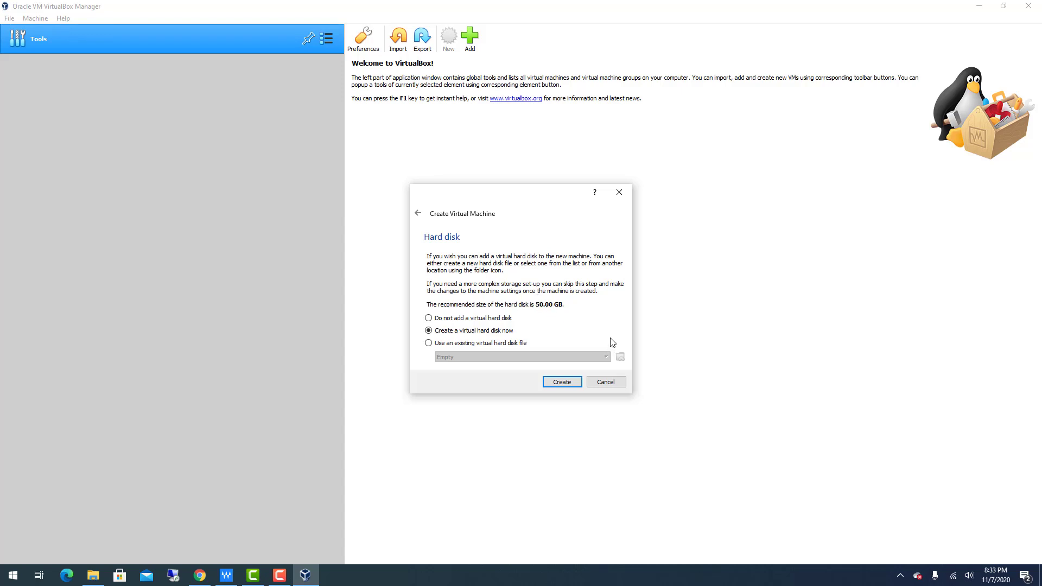
- Create a dynamically allocated VDI virtual hard disk of 50.00 GB for the machine
click(555, 386)
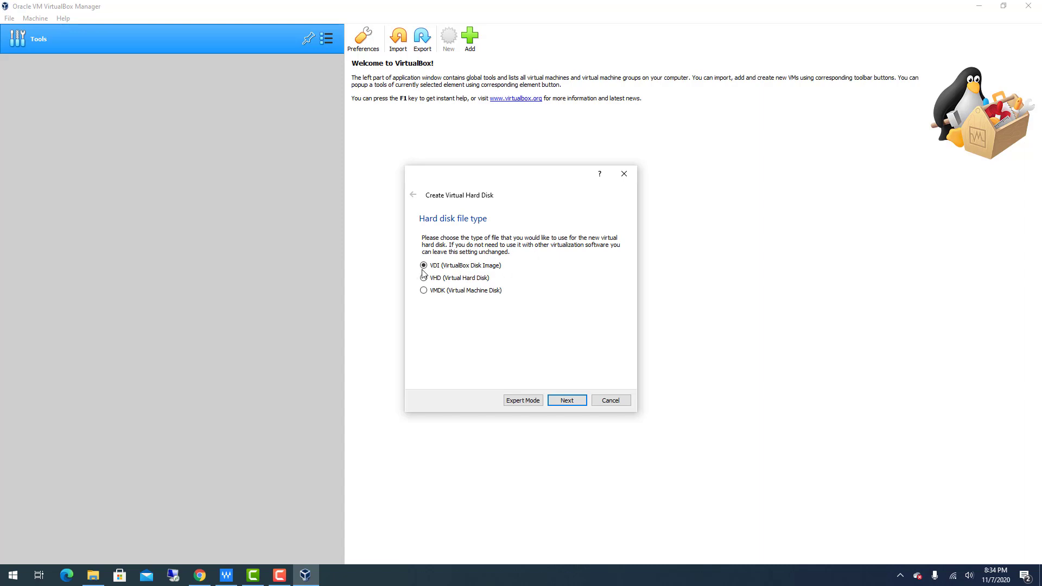
click(578, 403)
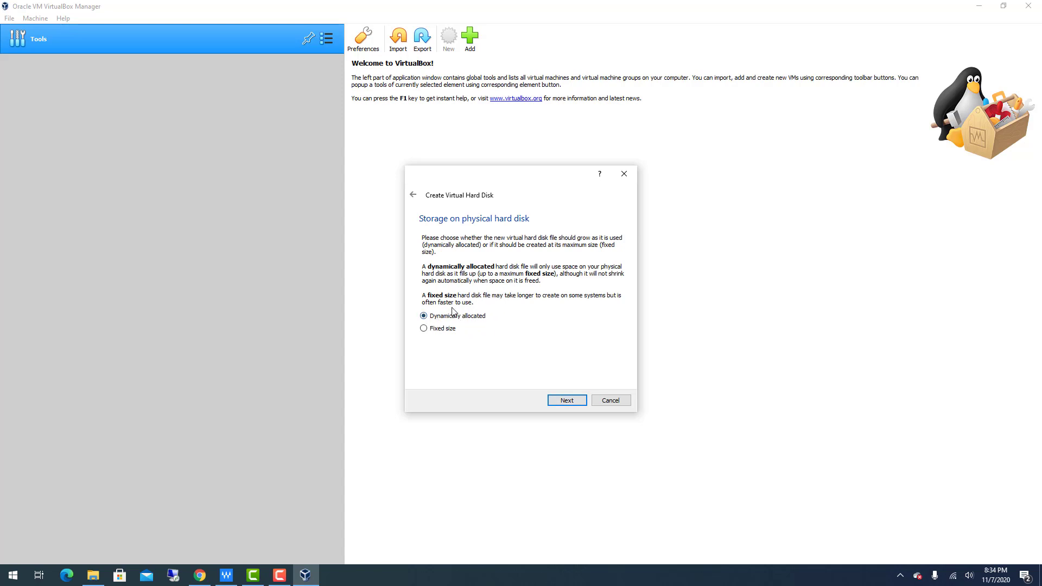
click(564, 400)
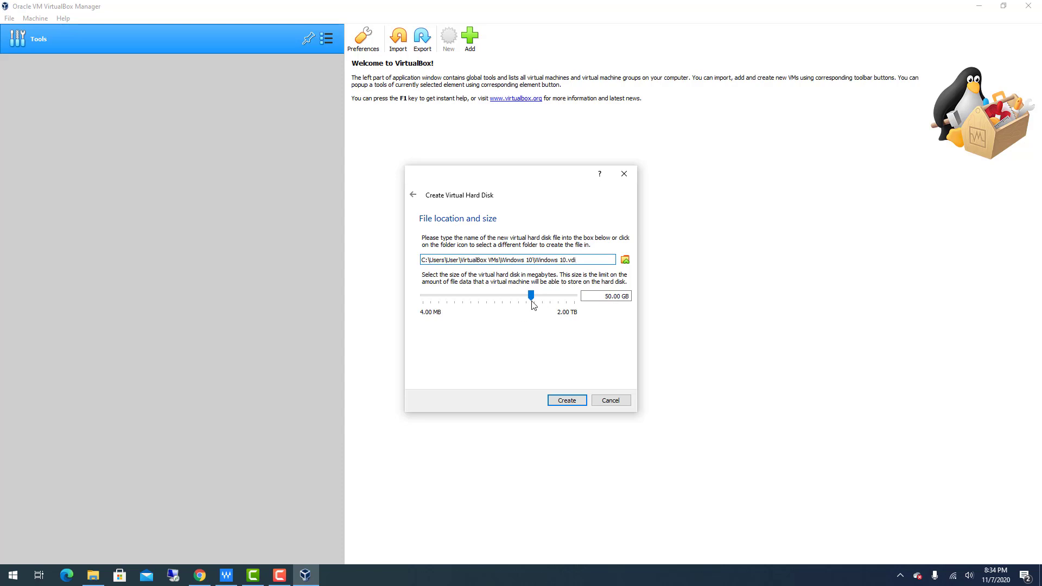
click(562, 400)
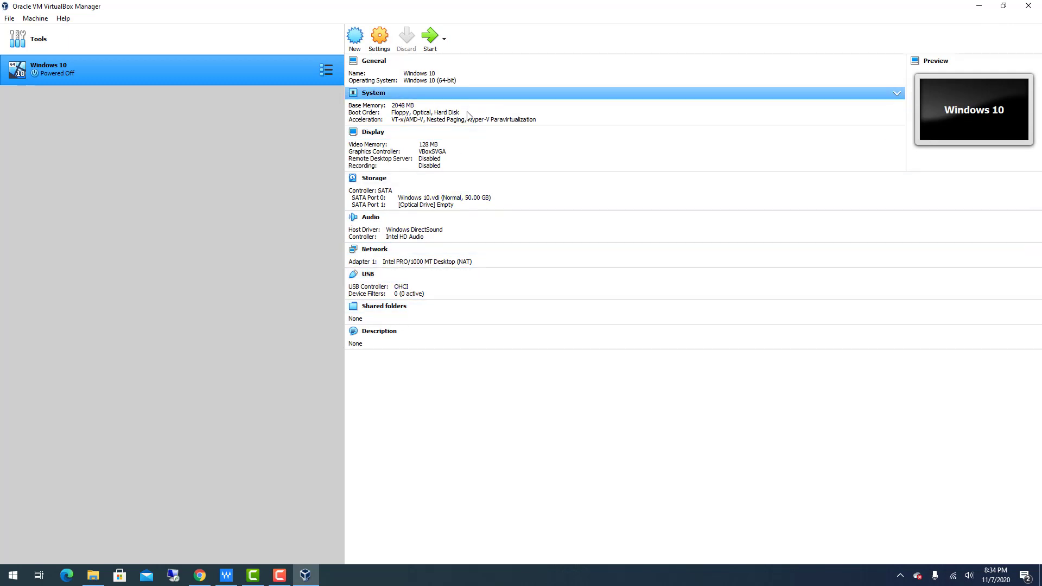
- Start the Windows 10 virtual machine with Windows 10 2004.iso as its start-up disk
click(430, 38)
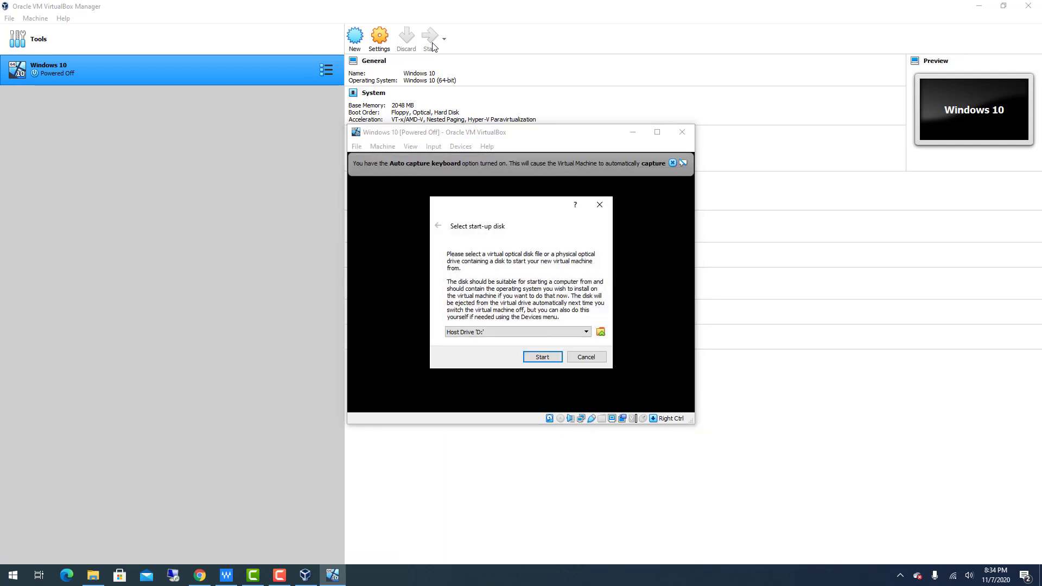
click(601, 332)
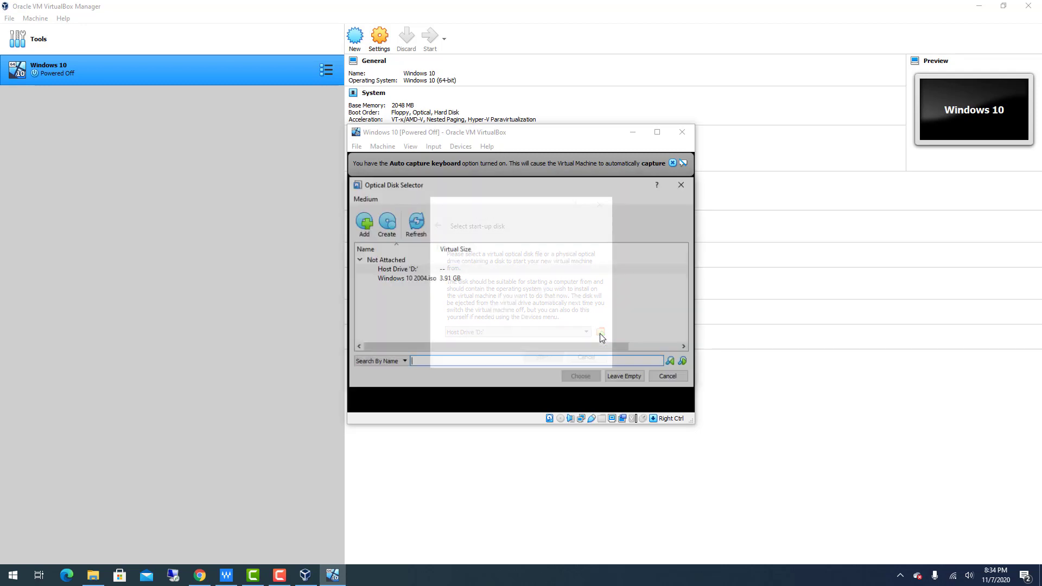
click(418, 279)
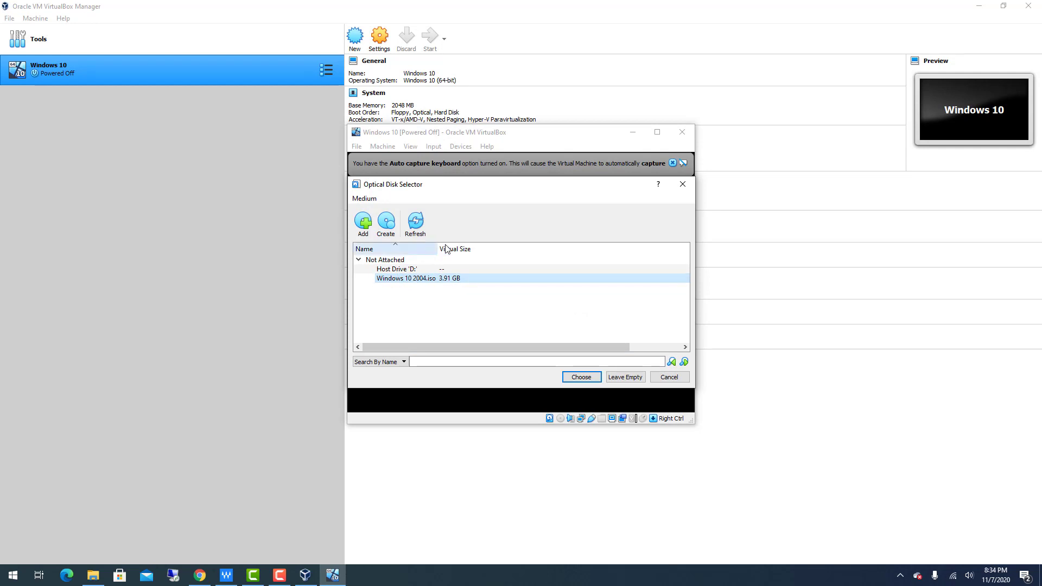
click(364, 234)
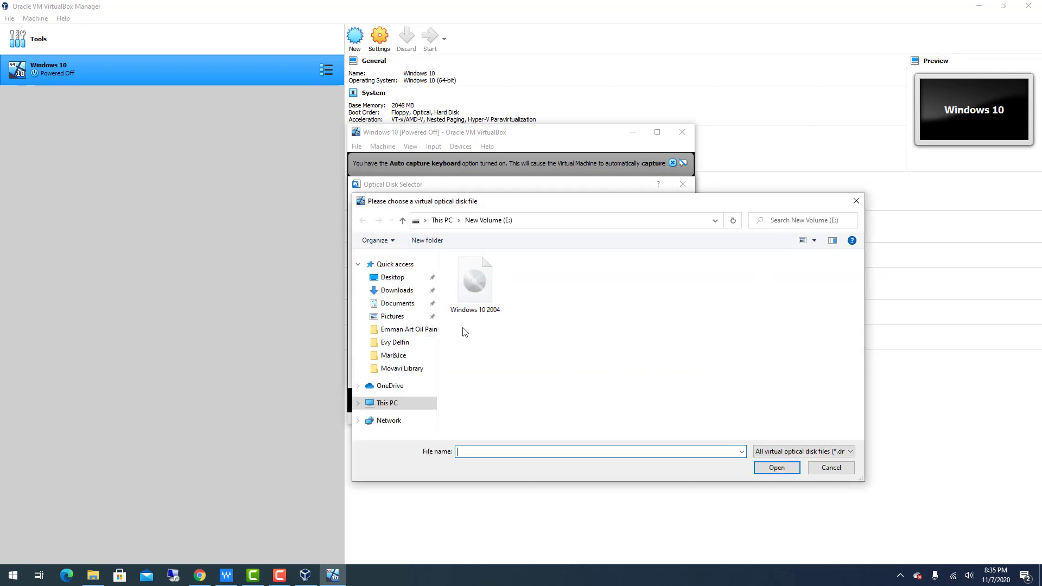
double_click(472, 287)
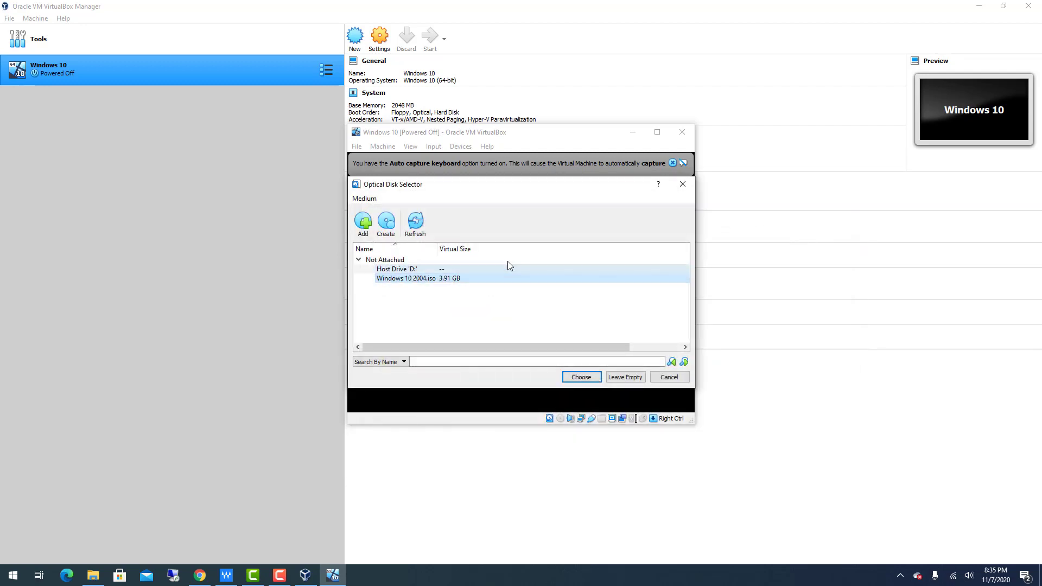
double_click(423, 279)
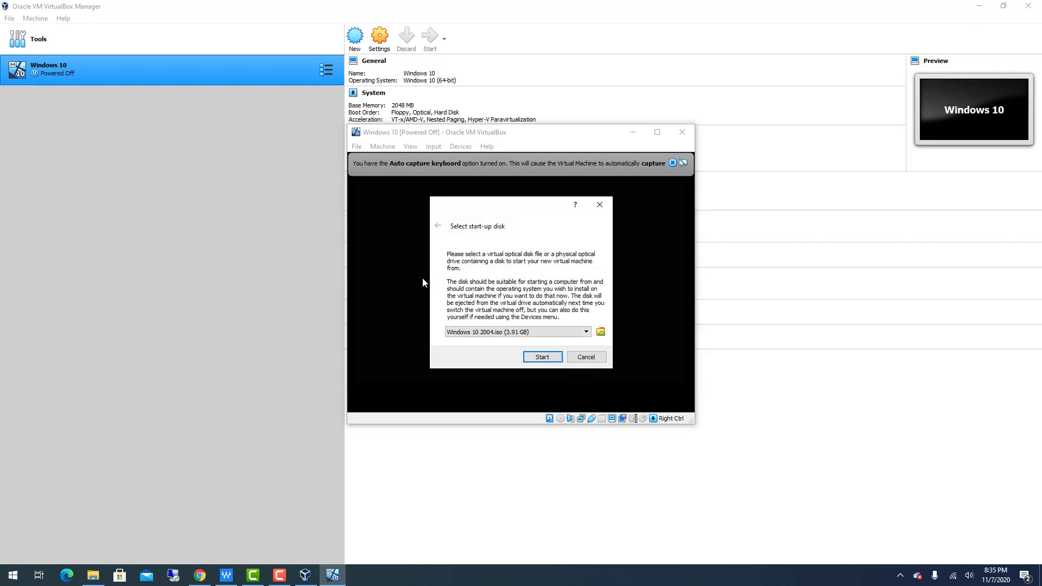
click(542, 357)
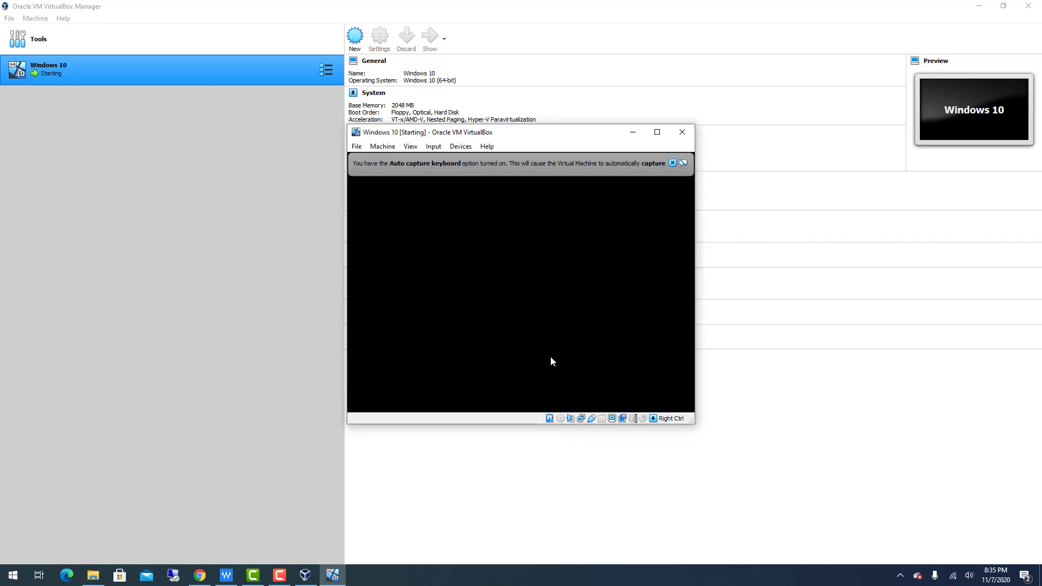